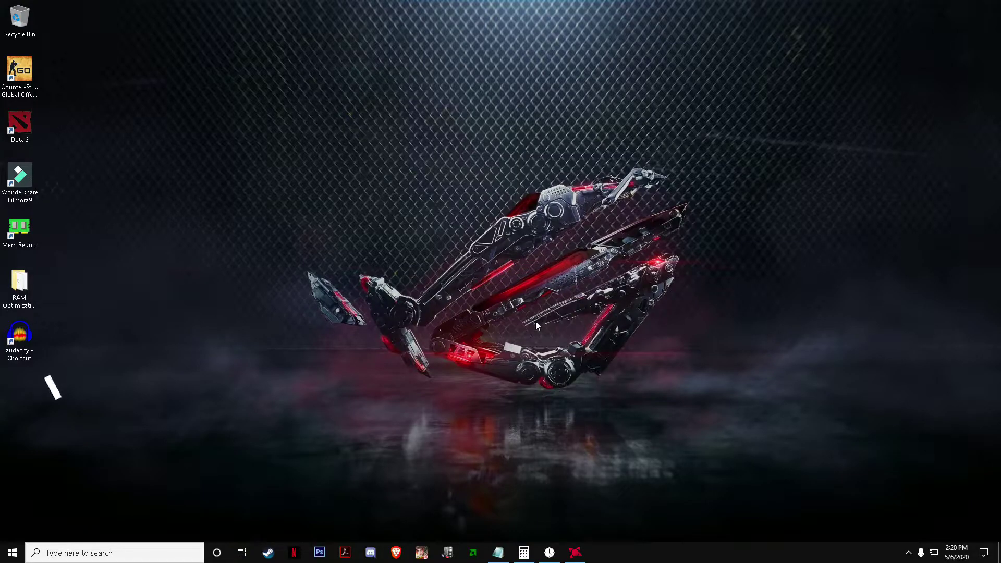
Open the Virtual Memory settings from the advanced performance options in the Windows system properties
{"action": "key", "text": "super+Pause"}
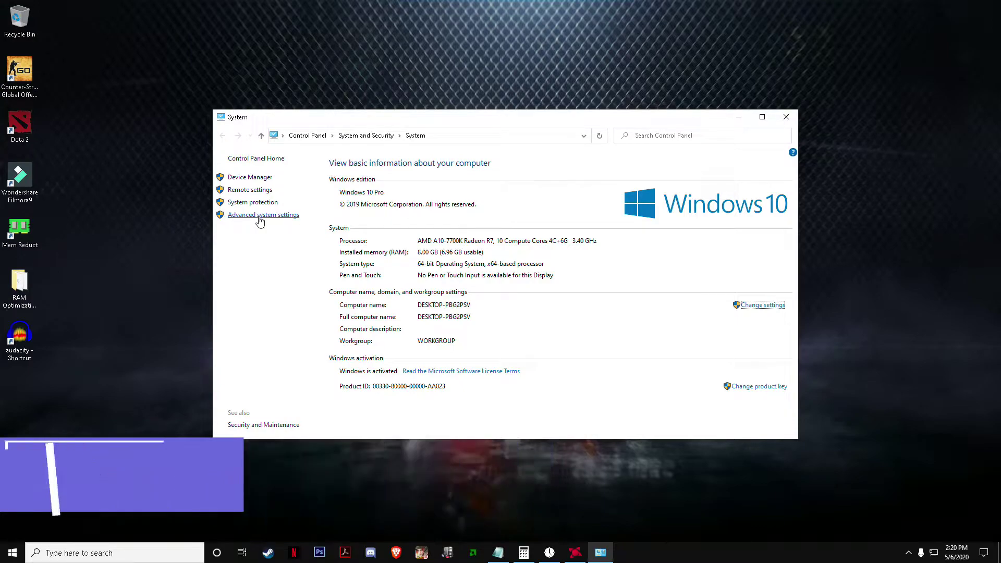
{"action": "left_click", "coordinate": [259, 220]}
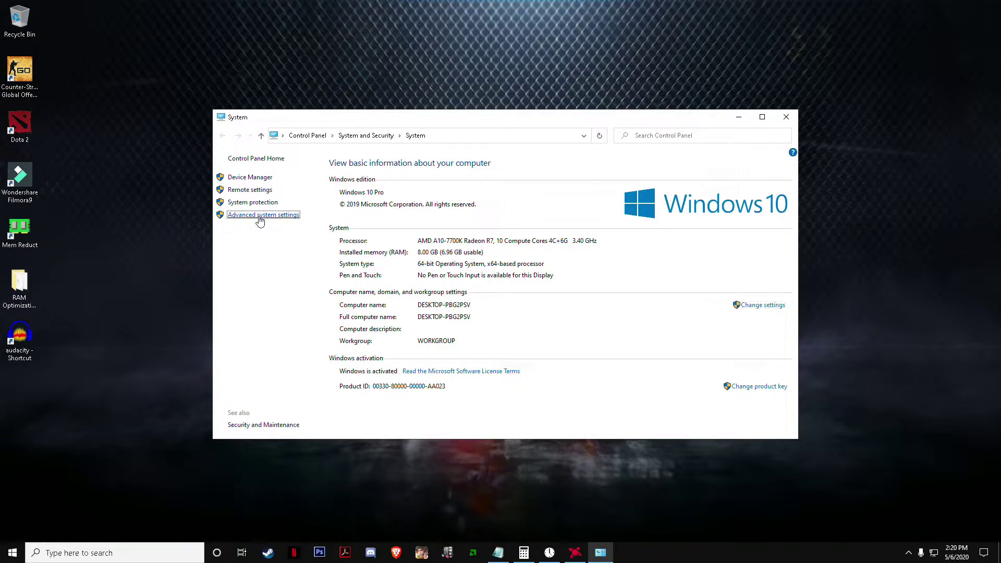
{"action": "left_click_drag", "start_coordinate": [171, 24], "coordinate": [660, 153]}
{"action": "left_click", "coordinate": [744, 116]}
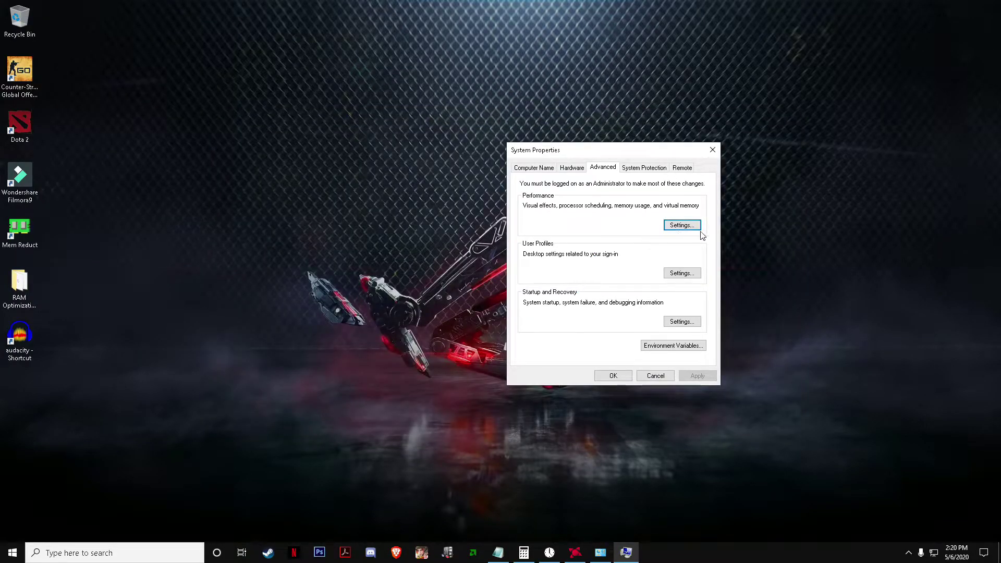
{"action": "left_click", "coordinate": [680, 224]}
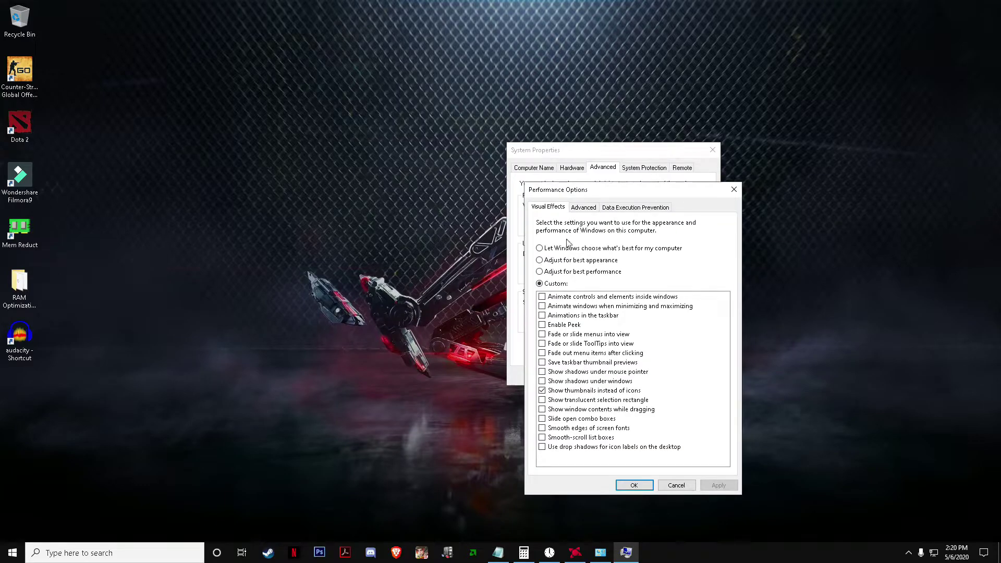
{"action": "left_click", "coordinate": [584, 208]}
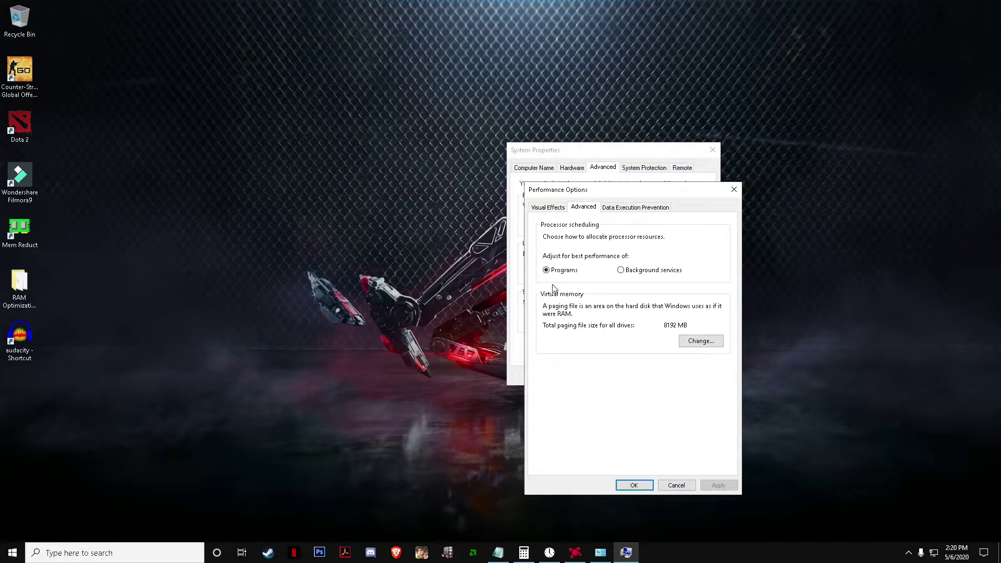
{"action": "left_click", "coordinate": [695, 348]}
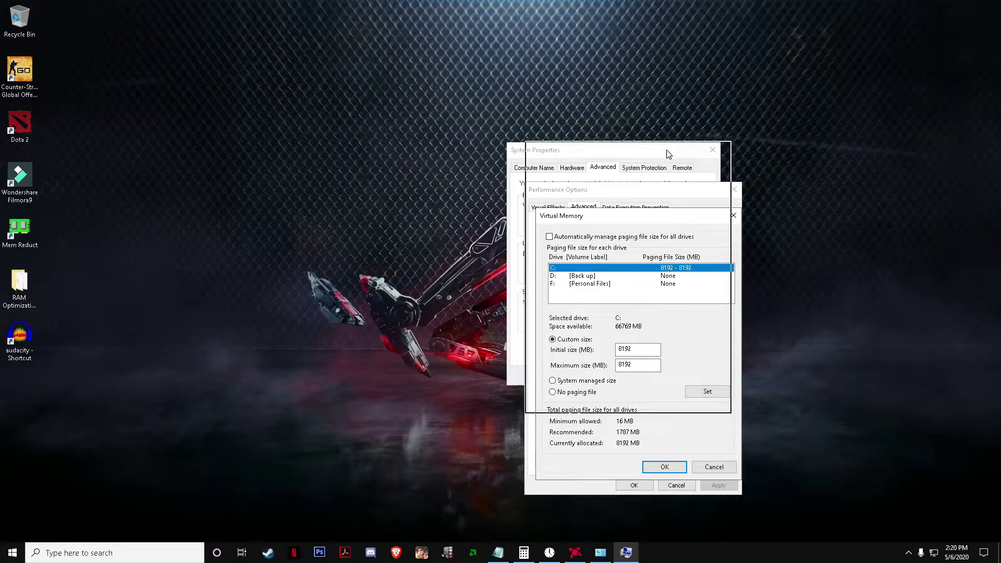
{"action": "left_click_drag", "start_coordinate": [676, 223], "coordinate": [656, 123]}
Leave automatic paging file management off, choose a custom size for drive C:, and clear its initial and maximum sizes
{"action": "left_click", "coordinate": [534, 131]}
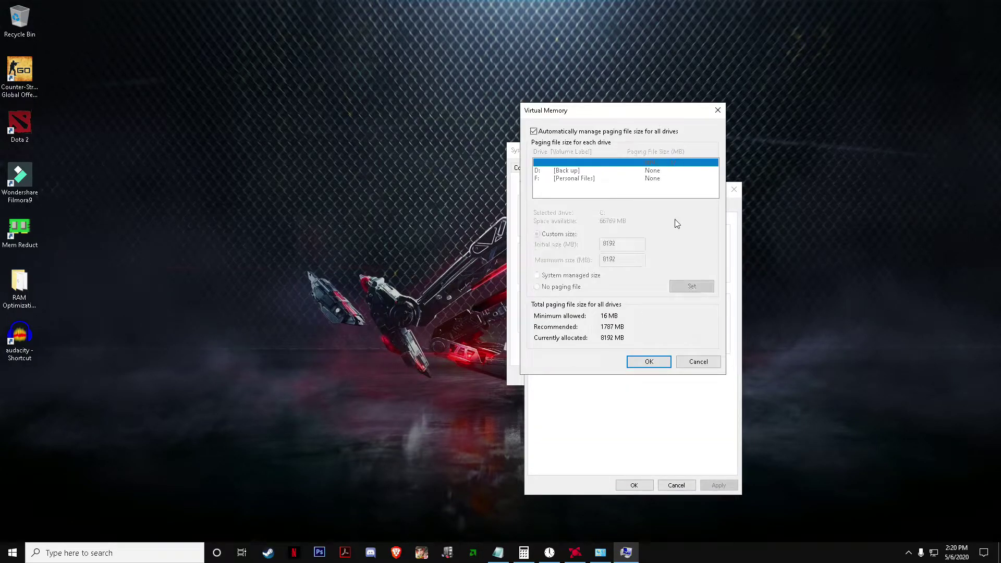
{"action": "left_click", "coordinate": [534, 132]}
{"action": "left_click", "coordinate": [537, 286]}
{"action": "left_click", "coordinate": [537, 234]}
{"action": "left_click", "coordinate": [623, 244]}
{"action": "double_click", "coordinate": [623, 244]}
{"action": "key", "text": "Delete"}
{"action": "double_click", "coordinate": [620, 260]}
{"action": "key", "text": "Delete"}
{"action": "left_click", "coordinate": [534, 132]}
{"action": "left_click", "coordinate": [534, 131]}
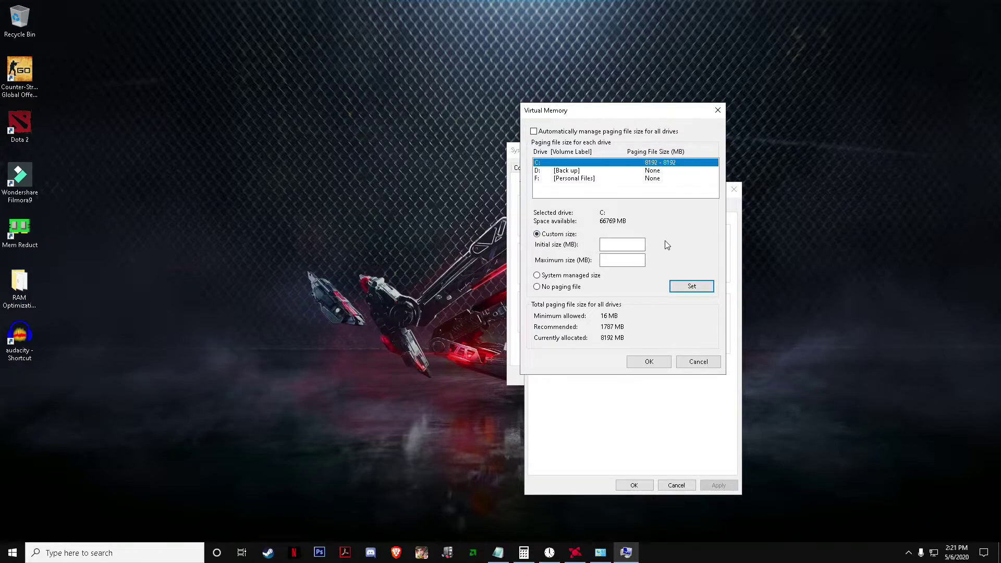
Open Calculator and multiply 8 by 1024 to convert the RAM size to megabytes
{"action": "key", "text": "super"}
{"action": "type", "text": "calc"}
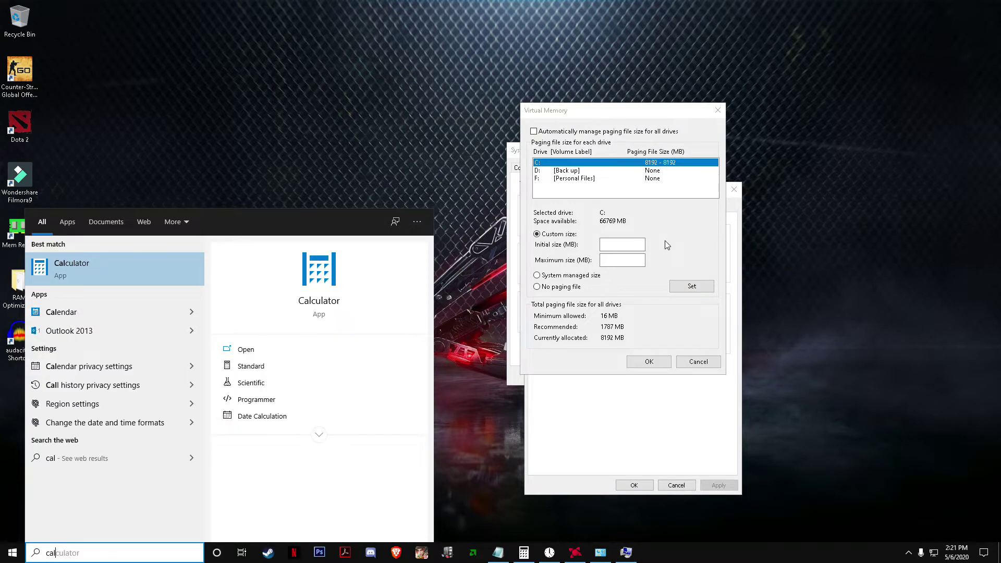
{"action": "key", "text": "Return"}
{"action": "left_click_drag", "start_coordinate": [732, 174], "coordinate": [867, 119]}
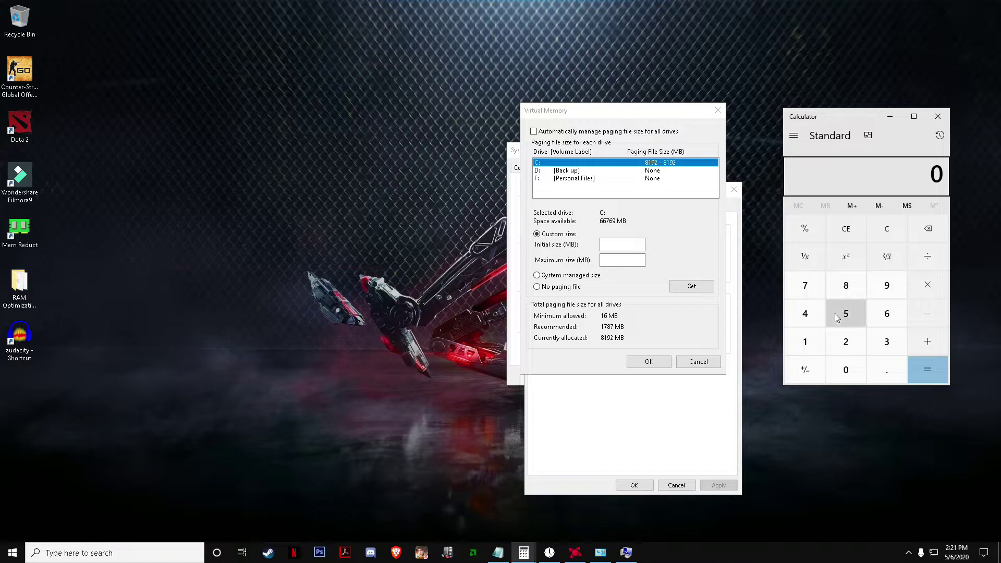
{"action": "left_click", "coordinate": [845, 287]}
{"action": "type", "text": "*1024"}
{"action": "key", "text": "Return"}
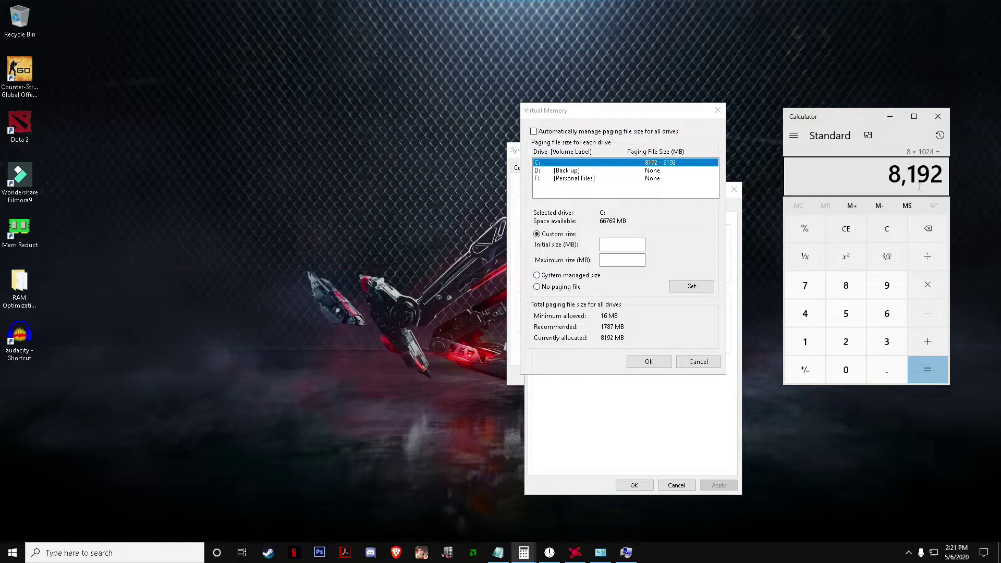
Set drive C:'s initial and maximum paging file sizes to 8192 MB, confirm all the settings dialogs and close Calculator
{"action": "left_click", "coordinate": [618, 244]}
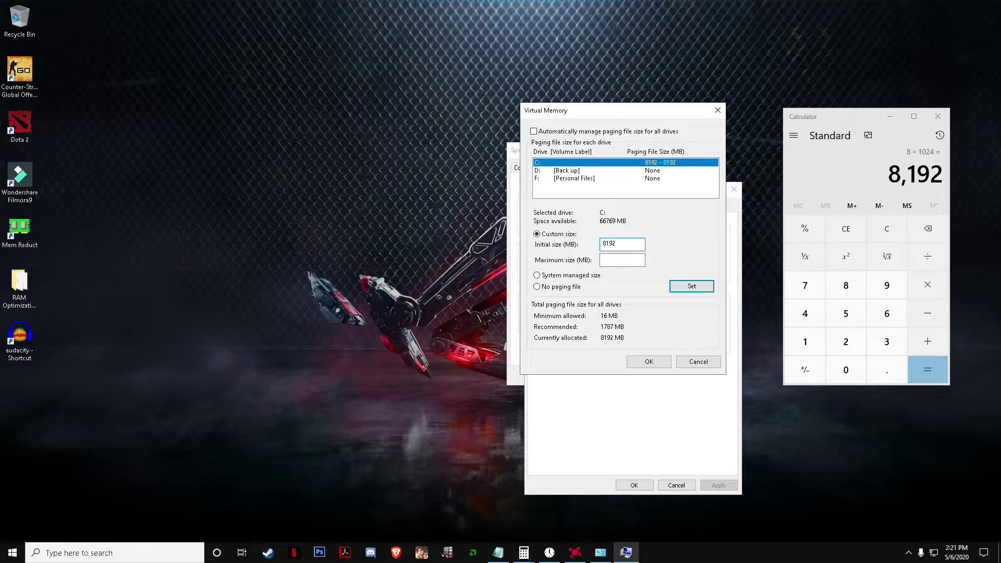
{"action": "left_click", "coordinate": [619, 259]}
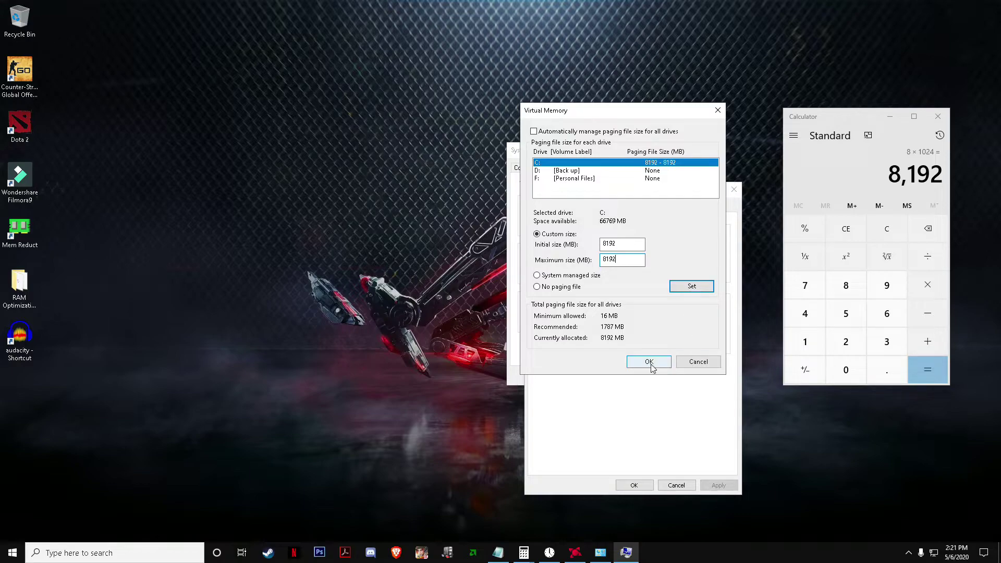
{"action": "left_click", "coordinate": [692, 288]}
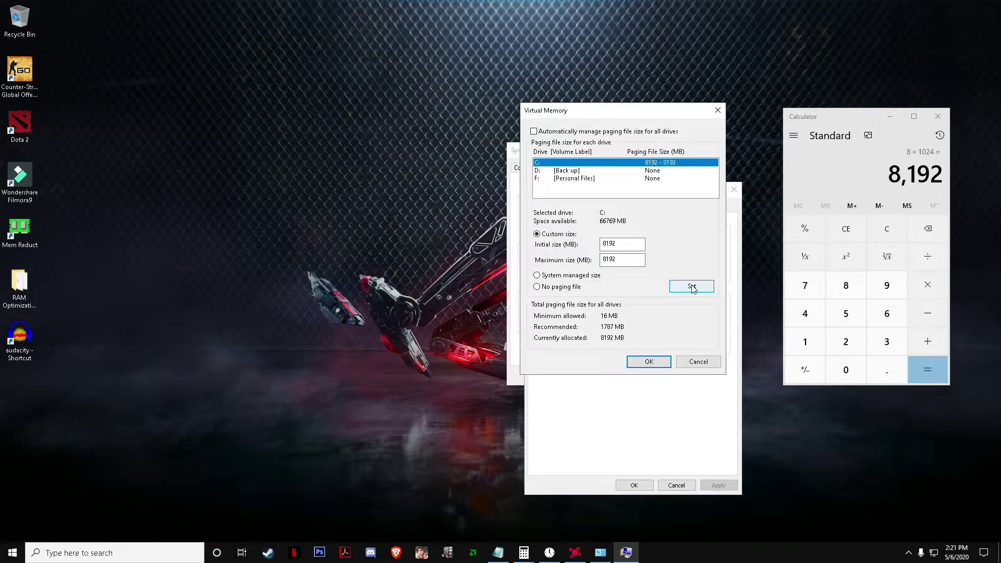
{"action": "left_click", "coordinate": [649, 362]}
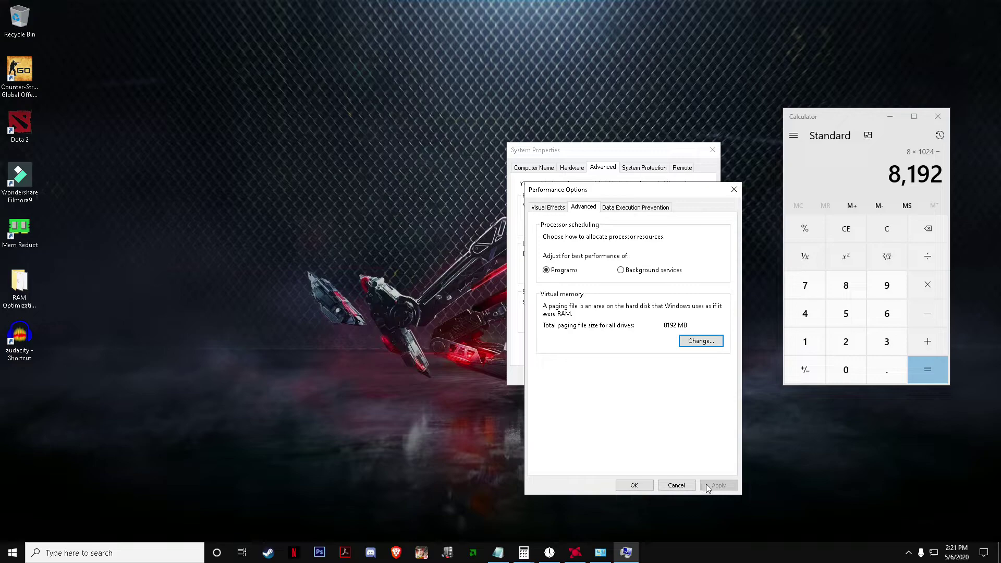
{"action": "left_click", "coordinate": [632, 485]}
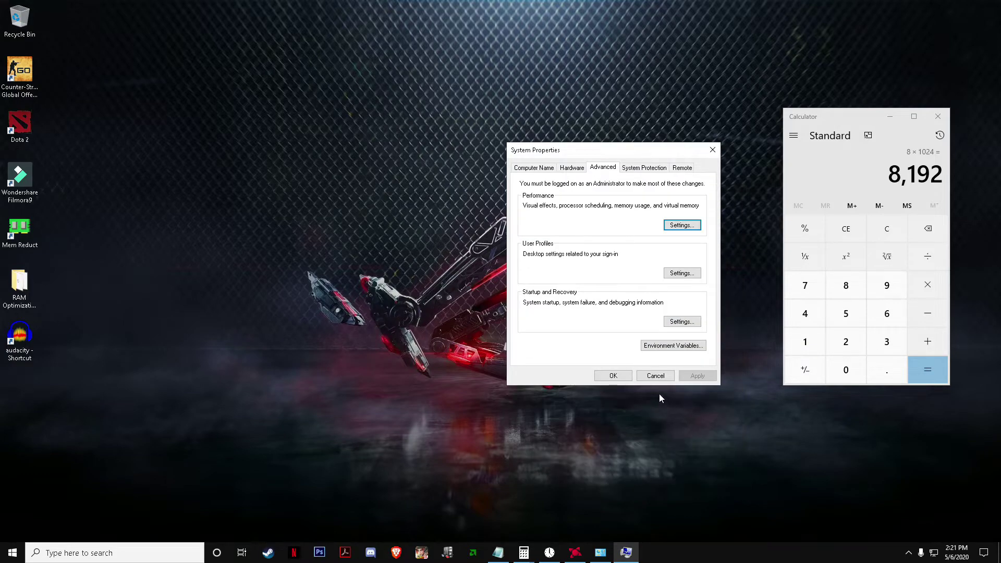
{"action": "left_click", "coordinate": [936, 118]}
{"action": "left_click", "coordinate": [609, 375]}
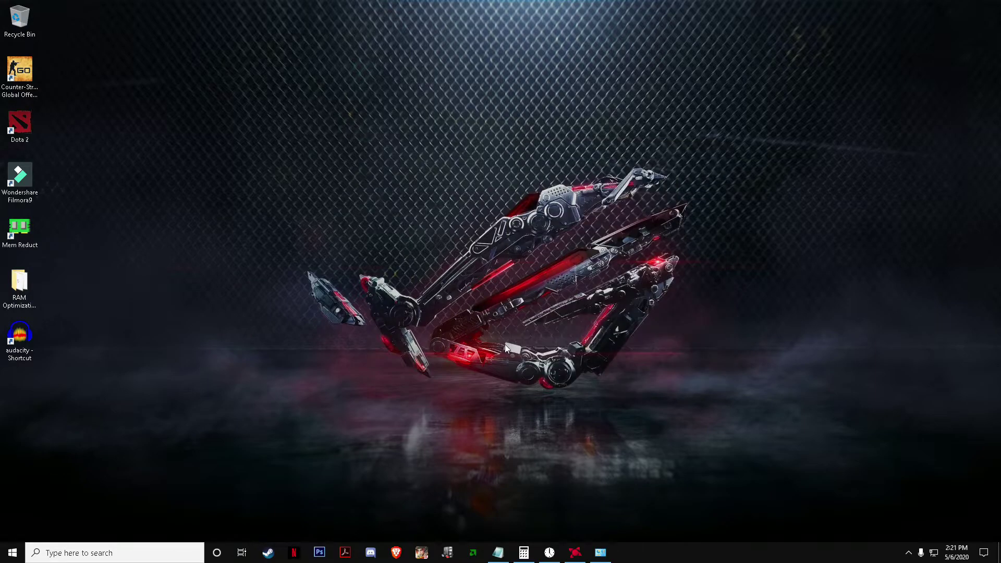
Refresh the desktop and close the leftover YouTube and Zamzar tabs in the Brave browser
{"action": "right_click", "coordinate": [506, 345]}
{"action": "left_click", "coordinate": [548, 393]}
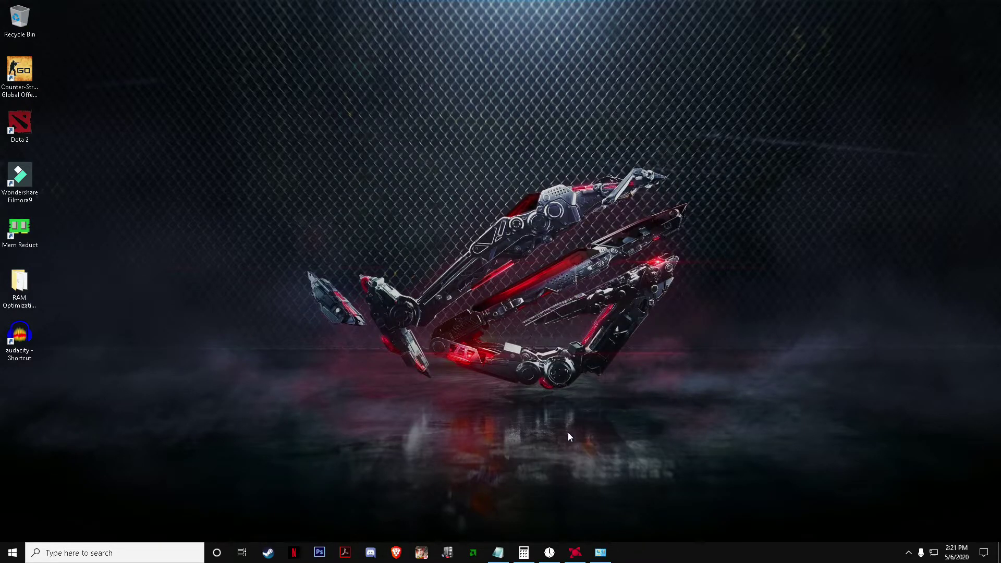
{"action": "left_click", "coordinate": [396, 554]}
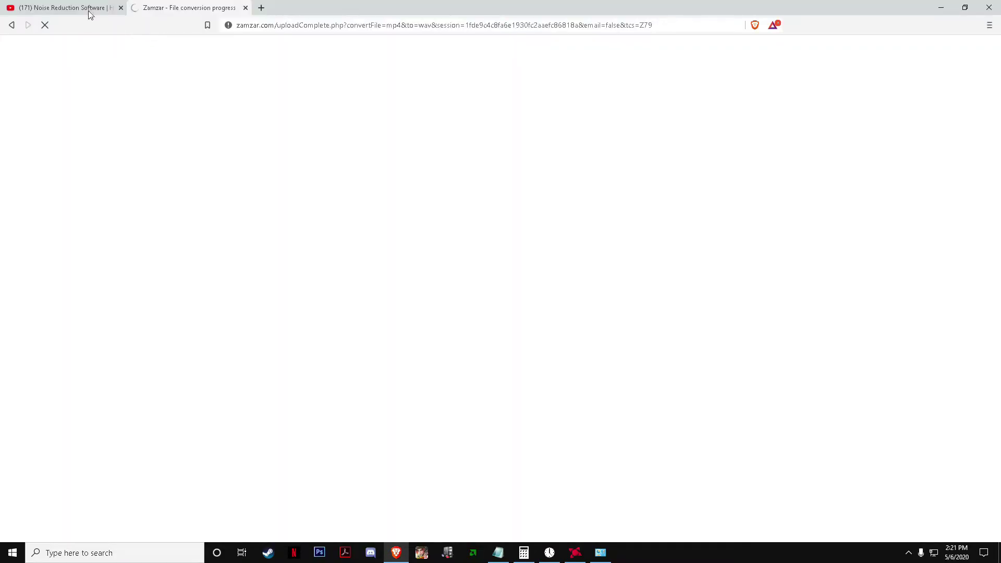
{"action": "left_click", "coordinate": [120, 8]}
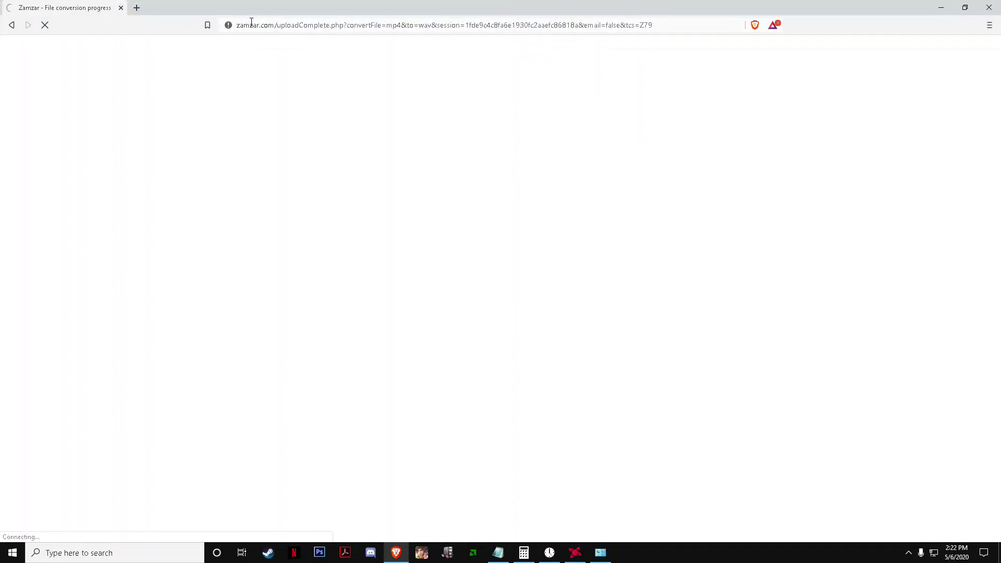
{"action": "left_click", "coordinate": [121, 8]}
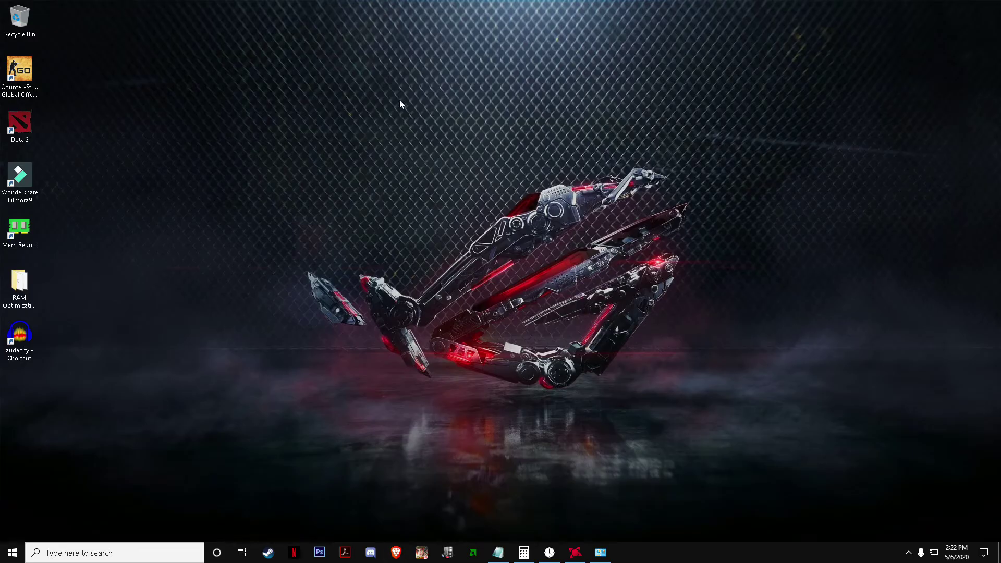
Copy the trimors.xyz RAM optimization link from the open Notepad note and load it in Brave
{"action": "left_click", "coordinate": [498, 552]}
{"action": "left_click", "coordinate": [346, 57]}
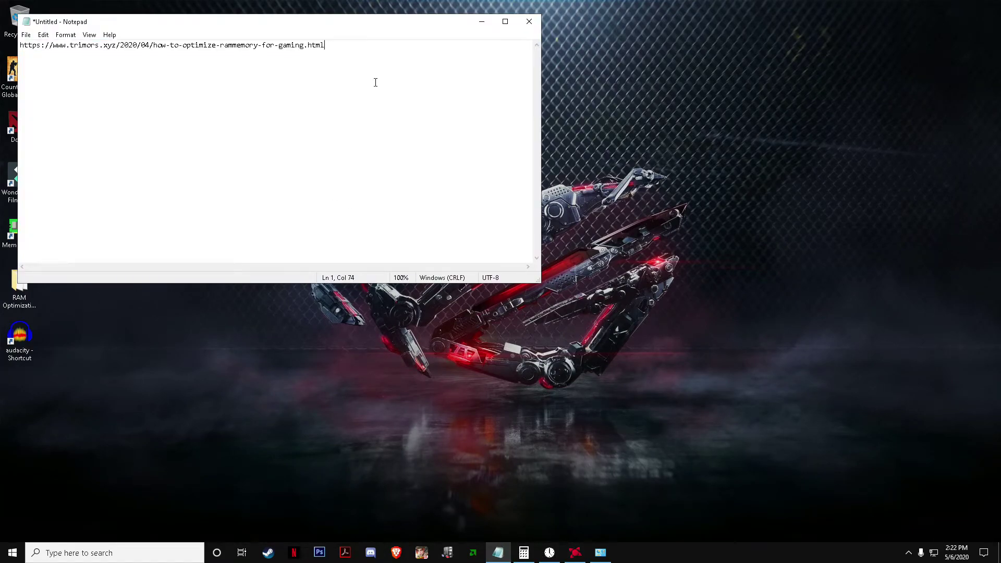
{"action": "left_click_drag", "start_coordinate": [365, 69], "coordinate": [18, 46]}
{"action": "key", "text": "ctrl+c"}
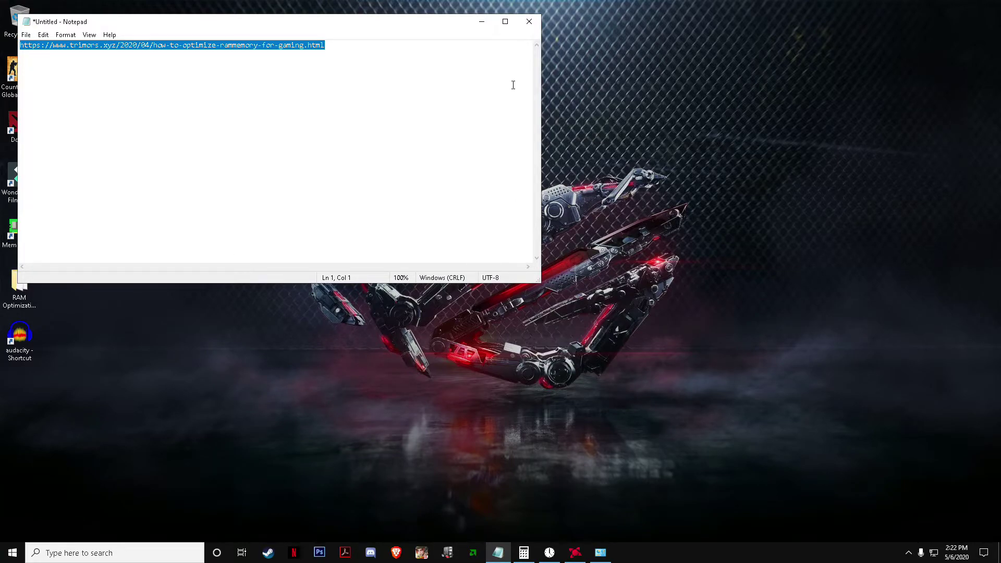
{"action": "left_click", "coordinate": [481, 22]}
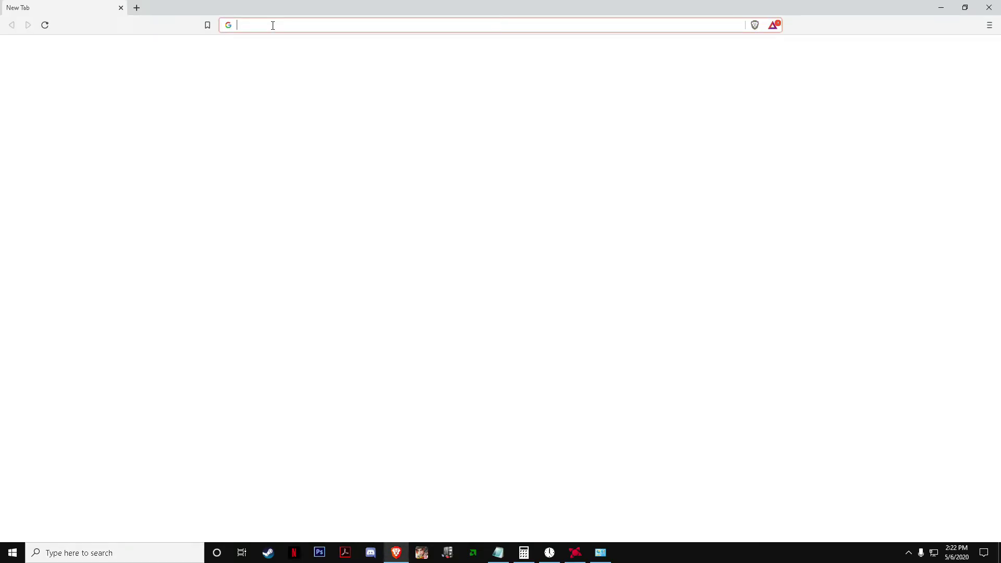
{"action": "key", "text": "ctrl+v"}
{"action": "key", "text": "Return"}
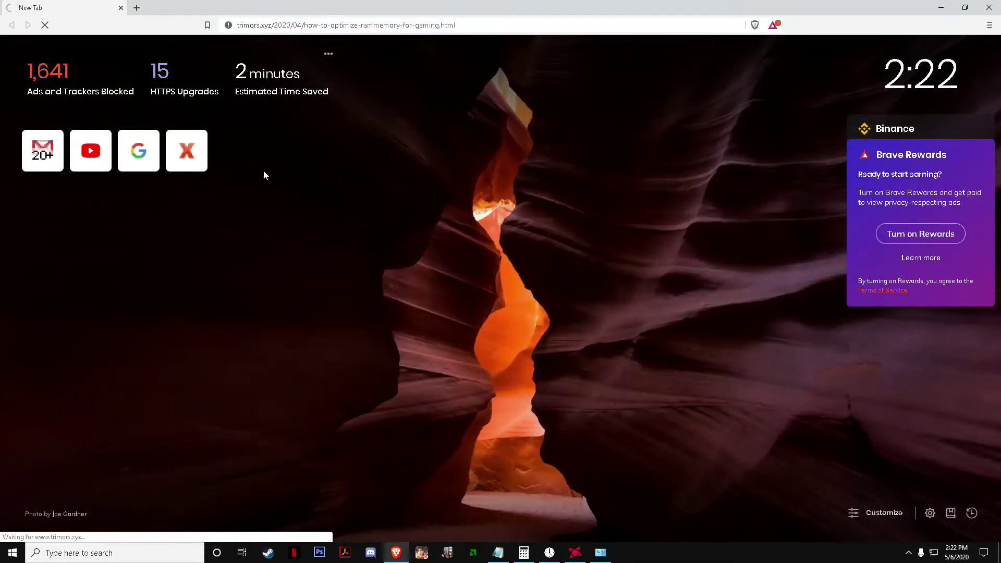
View the download link section of the RAM optimization page and close the browser
{"action": "scroll", "coordinate": [484, 359], "scroll_direction": "down", "scroll_amount": 7}
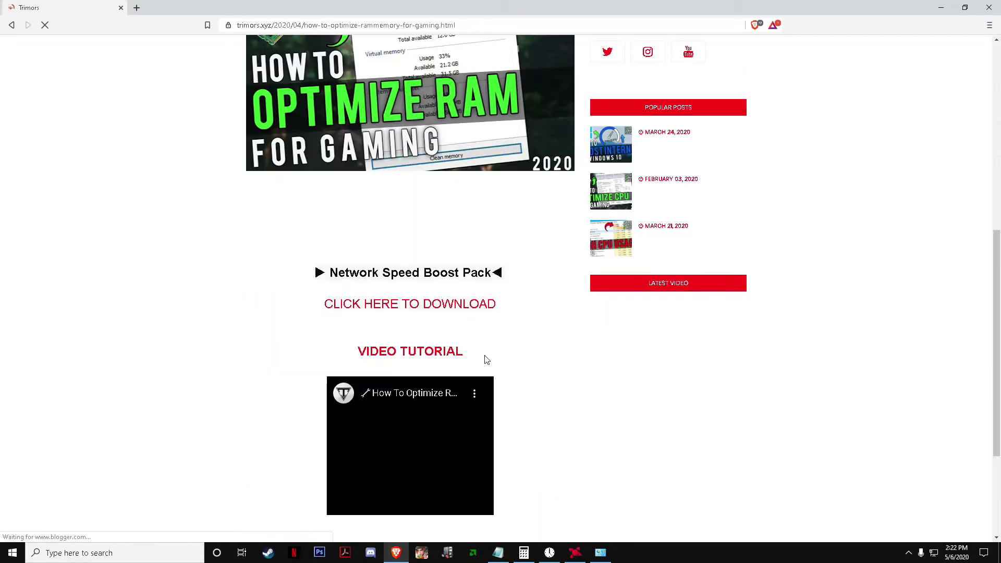
{"action": "scroll", "coordinate": [485, 359], "scroll_direction": "down", "scroll_amount": 3}
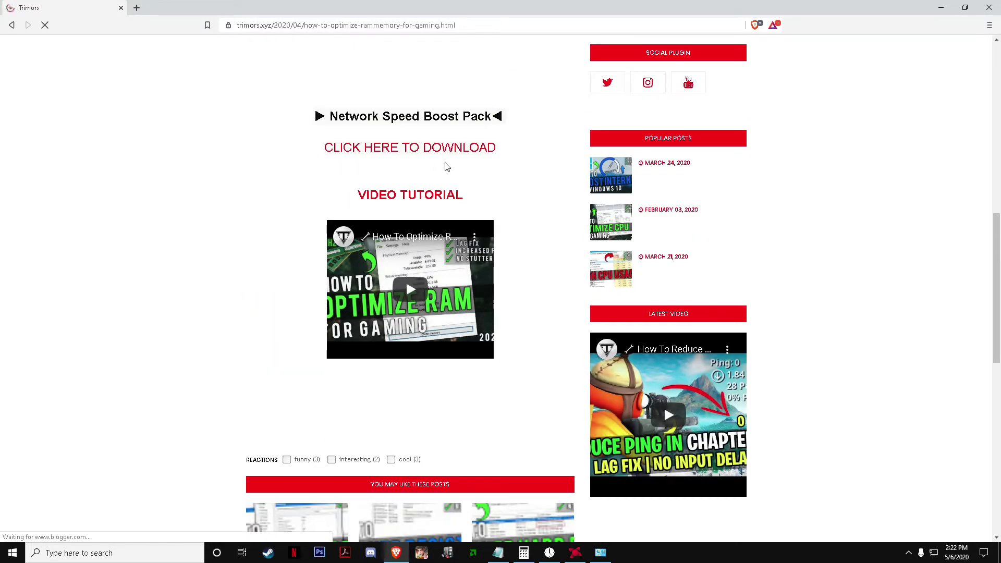
{"action": "left_click", "coordinate": [988, 8]}
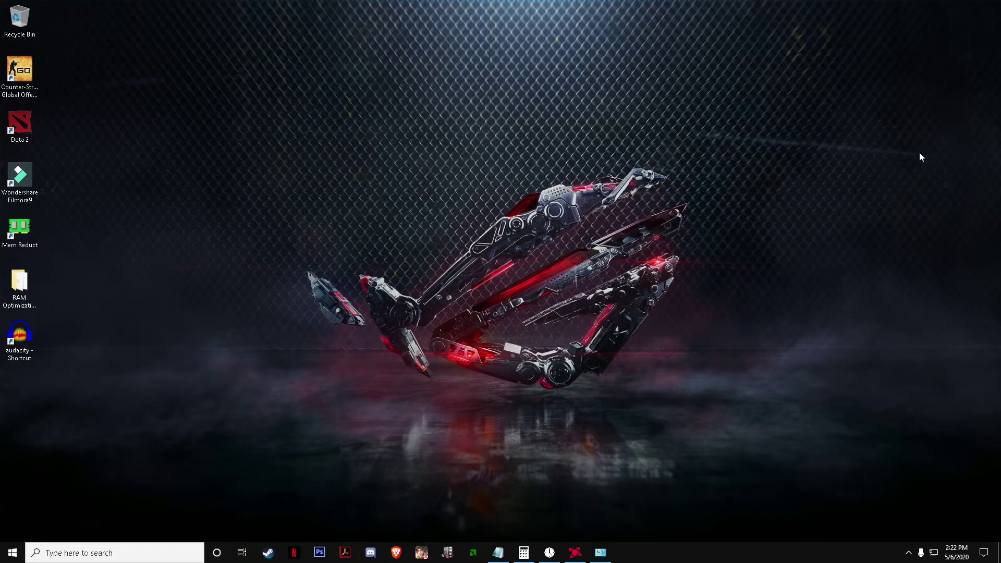
Inspect the contents of RAM Optimization By Trimors.rar in the Downloads folder and close the archive and folder windows
{"action": "key", "text": "super+e"}
{"action": "left_click", "coordinate": [259, 270]}
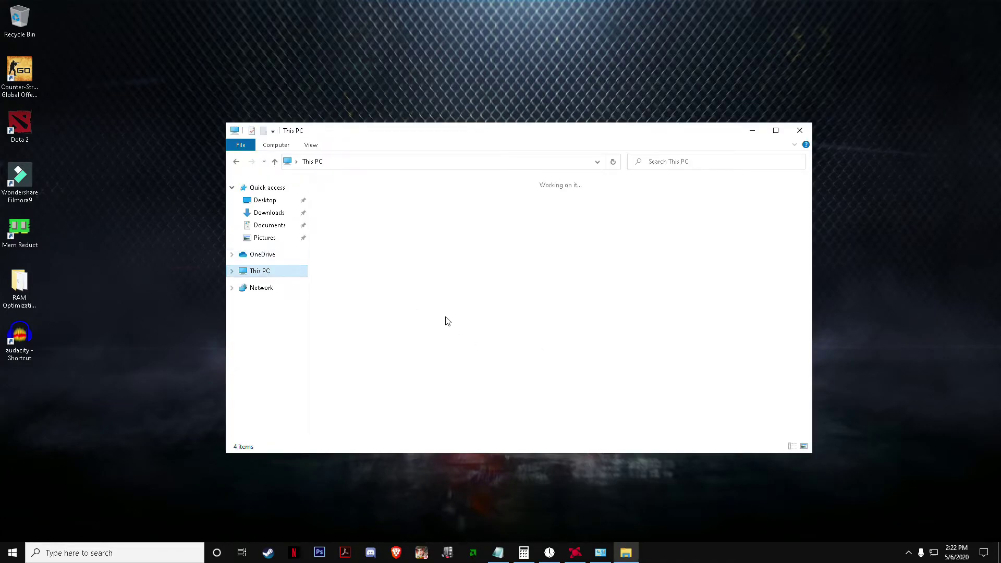
{"action": "left_click", "coordinate": [269, 216]}
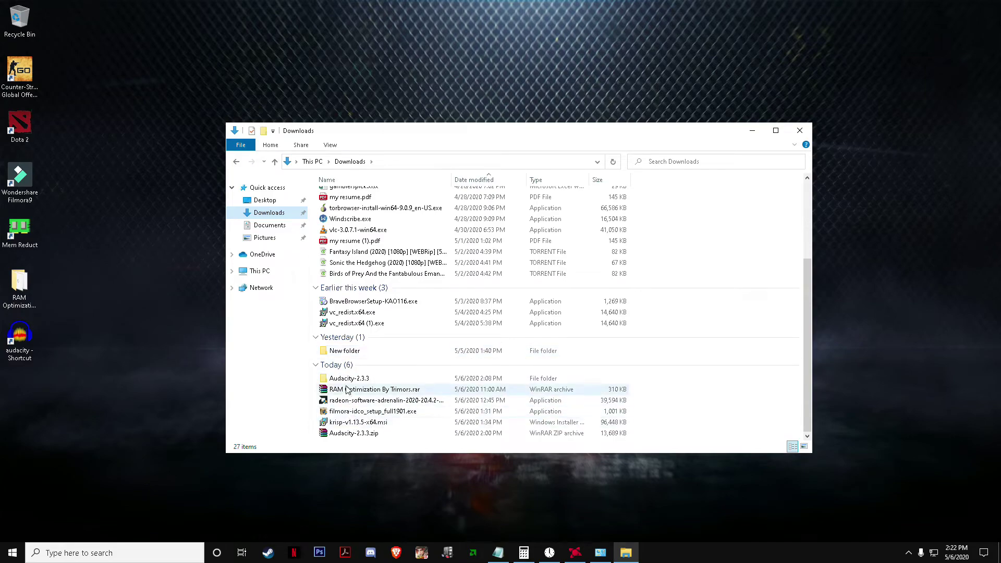
{"action": "left_click", "coordinate": [347, 392]}
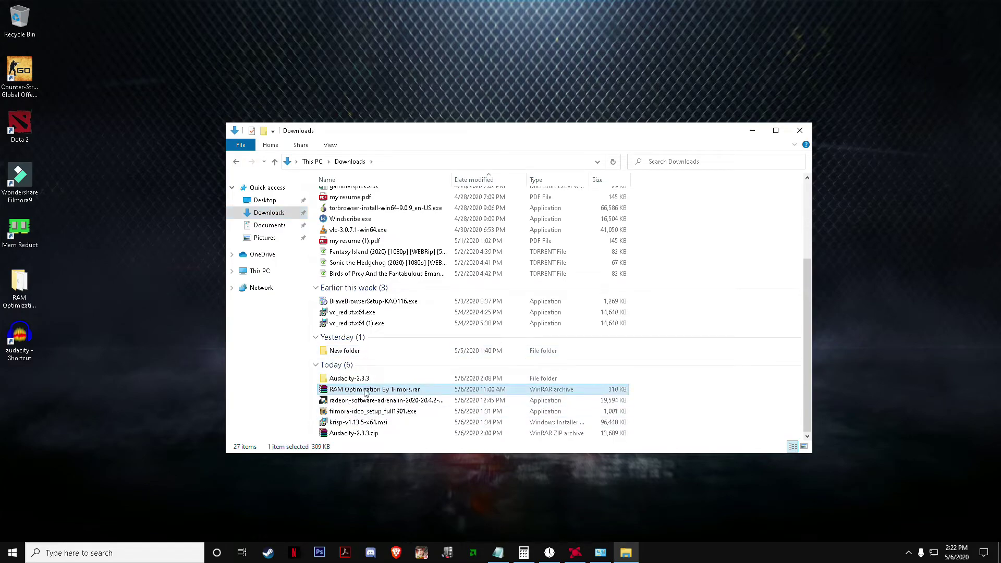
{"action": "double_click", "coordinate": [405, 391]}
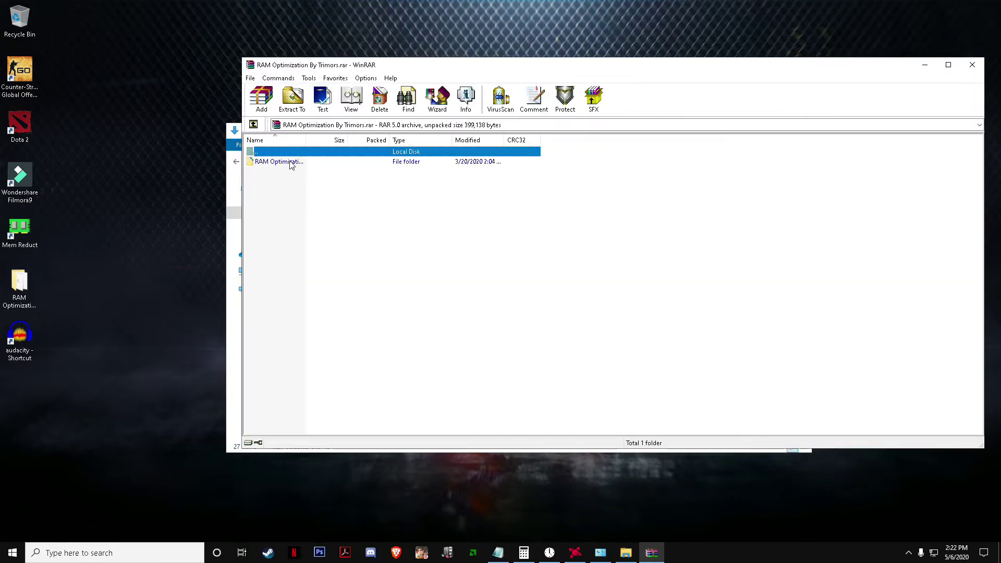
{"action": "left_click", "coordinate": [289, 162]}
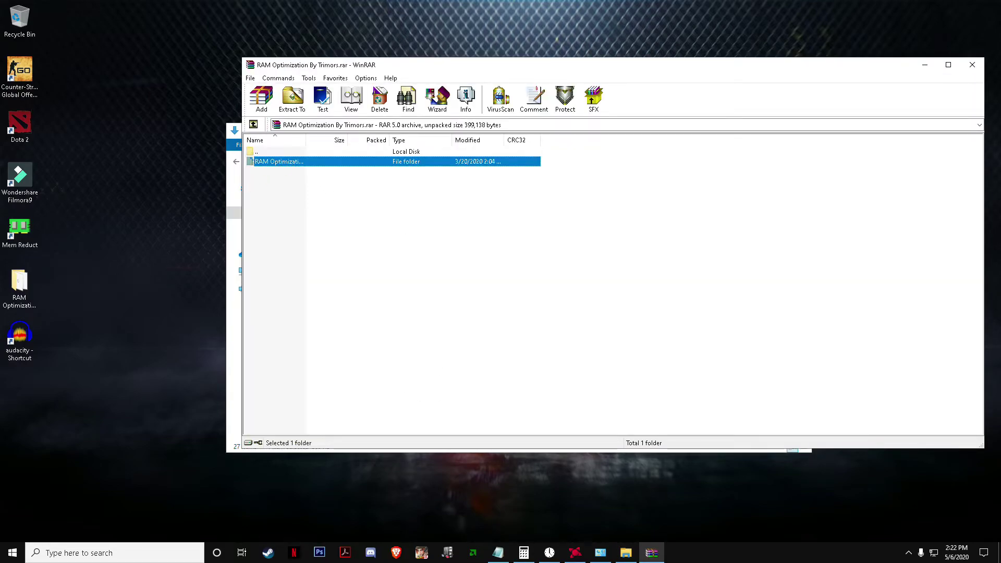
{"action": "left_click", "coordinate": [972, 65]}
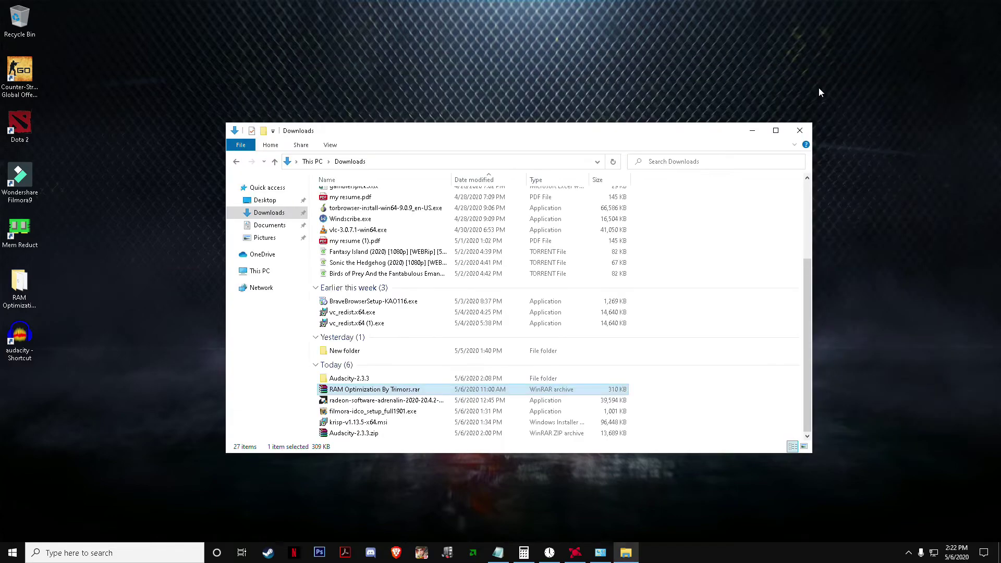
{"action": "left_click", "coordinate": [799, 130]}
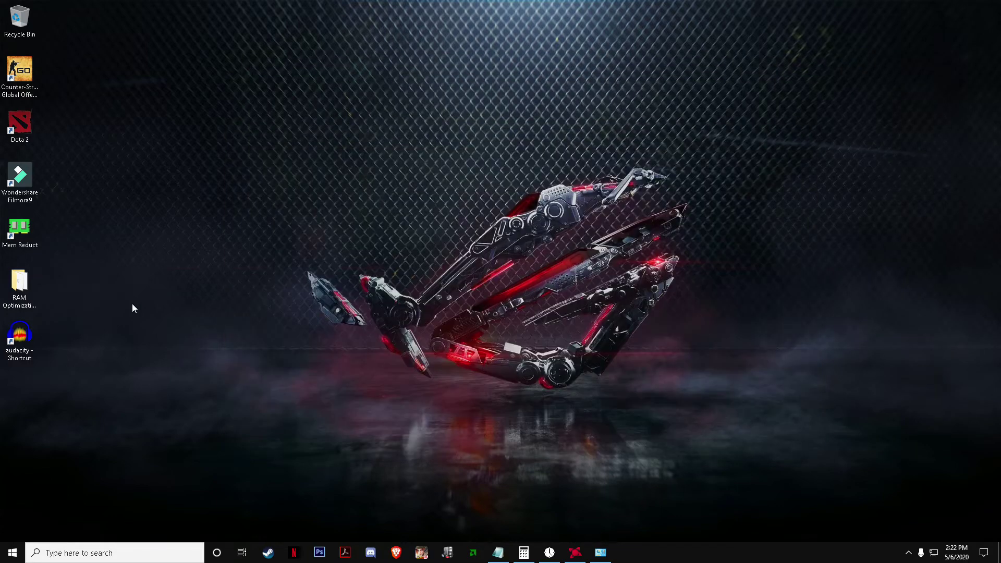
Locate Mem Reduct.exe in the RAM Optimization By Trimors folder on the desktop and close the folder
{"action": "double_click", "coordinate": [33, 295]}
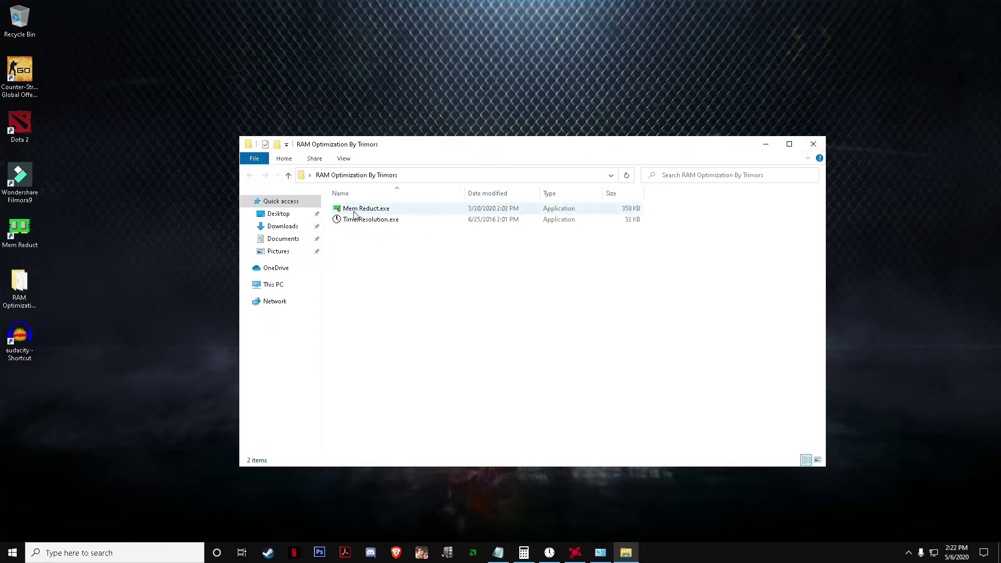
{"action": "left_click", "coordinate": [354, 211]}
{"action": "left_click", "coordinate": [813, 144]}
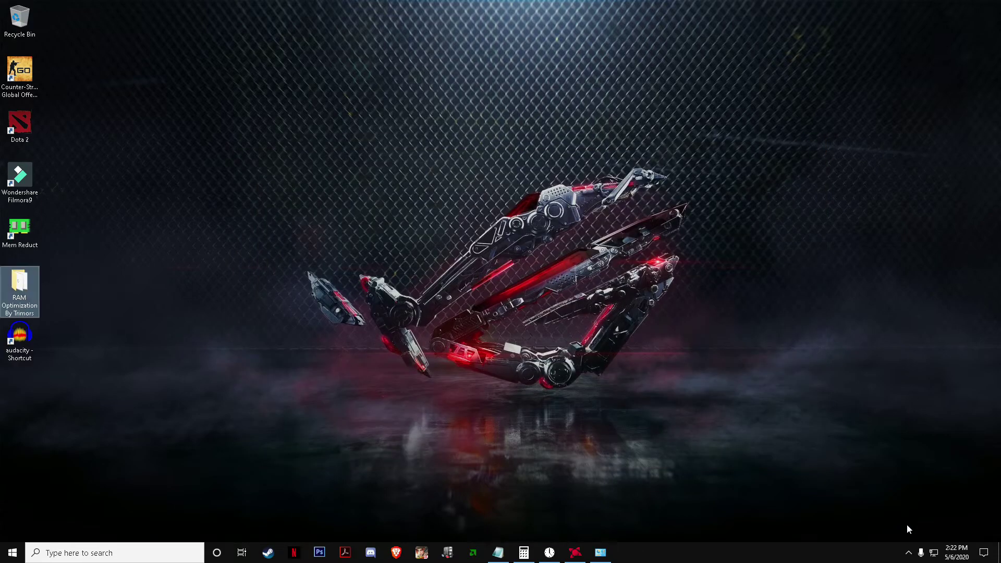
Bring up the background-running Mem Reduct, review its memory usage and startup settings, and close its window
{"action": "left_click", "coordinate": [908, 552]}
{"action": "left_click", "coordinate": [897, 531]}
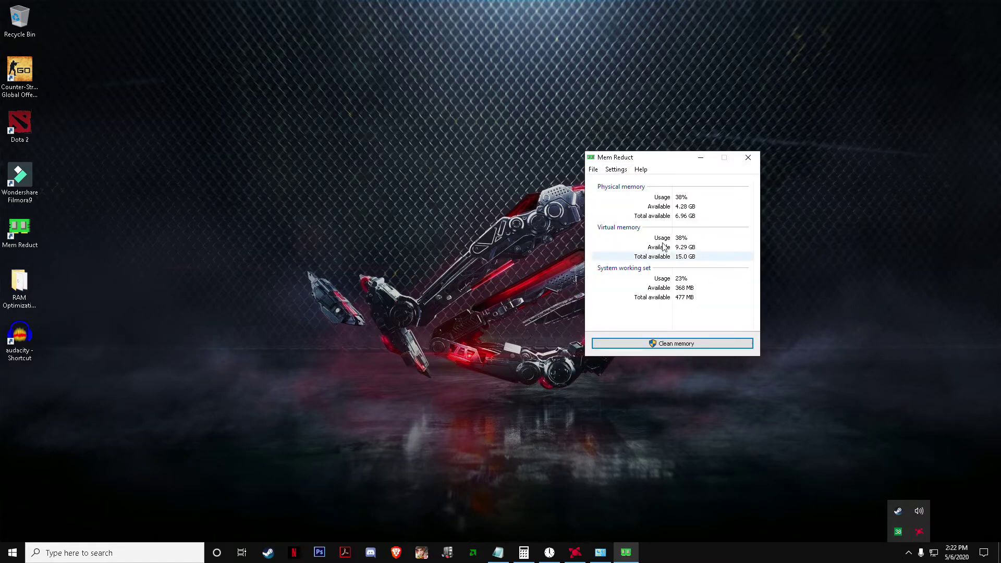
{"action": "left_click", "coordinate": [622, 172]}
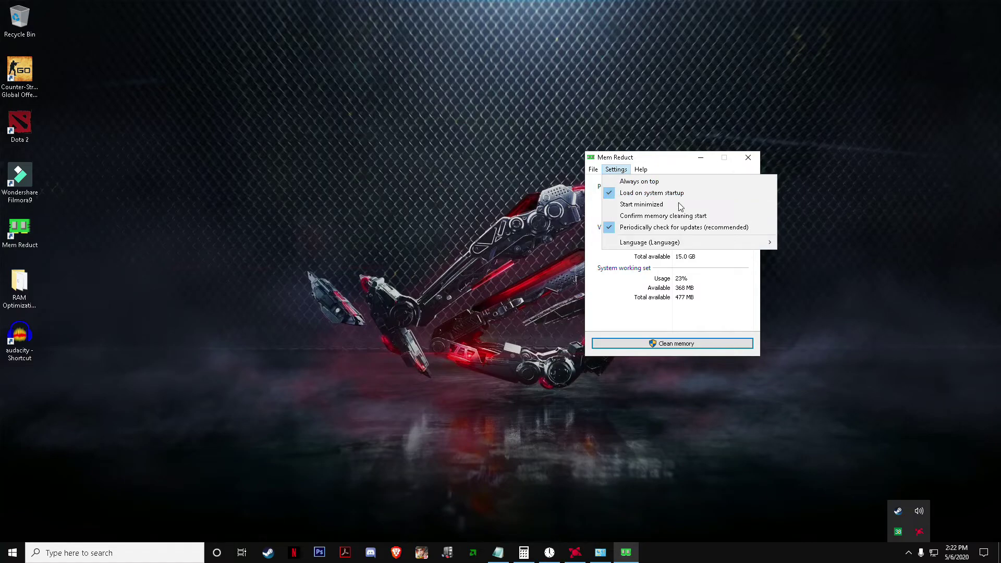
{"action": "left_click", "coordinate": [810, 126]}
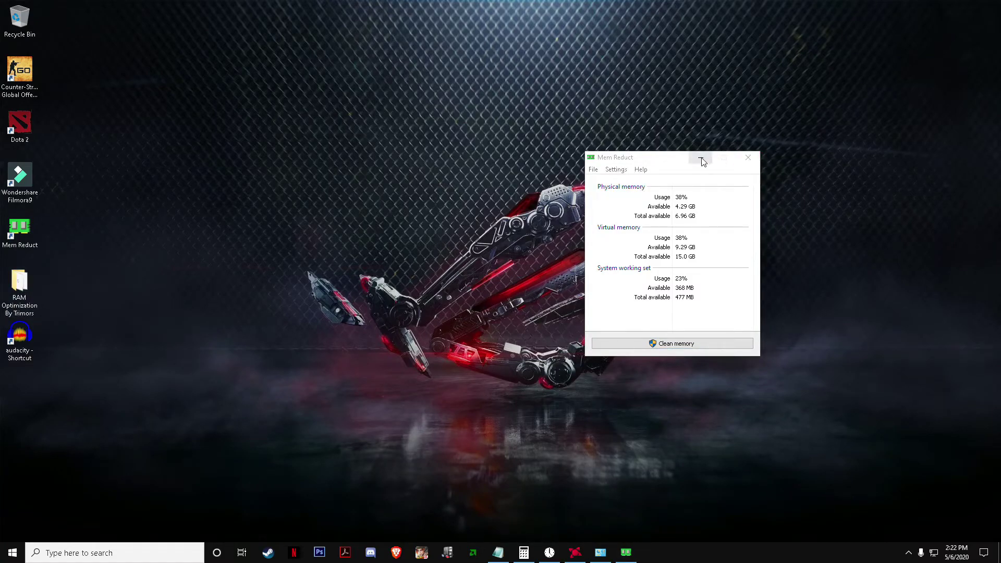
{"action": "left_click", "coordinate": [746, 158]}
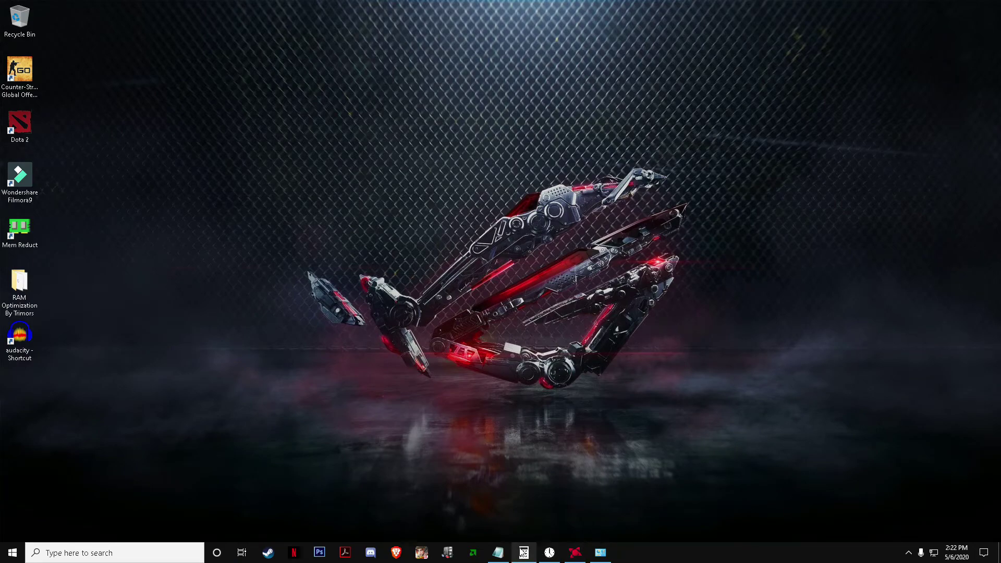
Run TimerResolution.exe from the desktop's RAM Optimization By Trimors folder, view the timer resolution values, and close the dialog and folder
{"action": "double_click", "coordinate": [20, 284]}
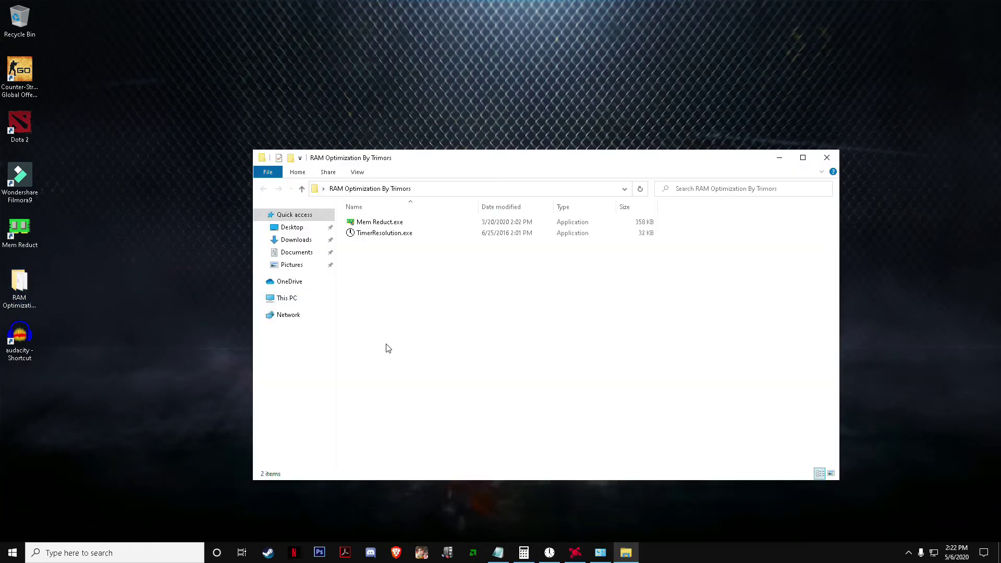
{"action": "left_click", "coordinate": [375, 233]}
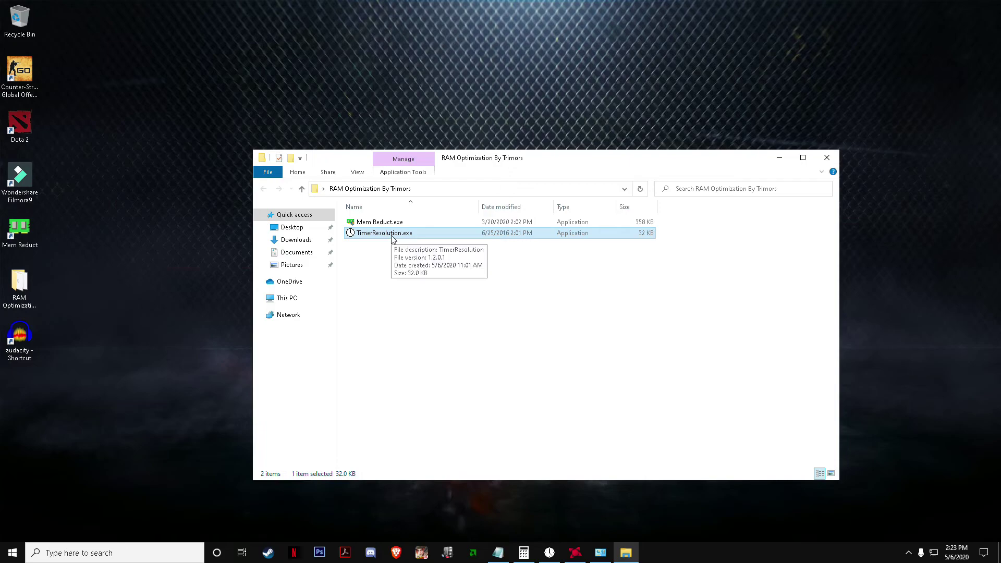
{"action": "double_click", "coordinate": [394, 238]}
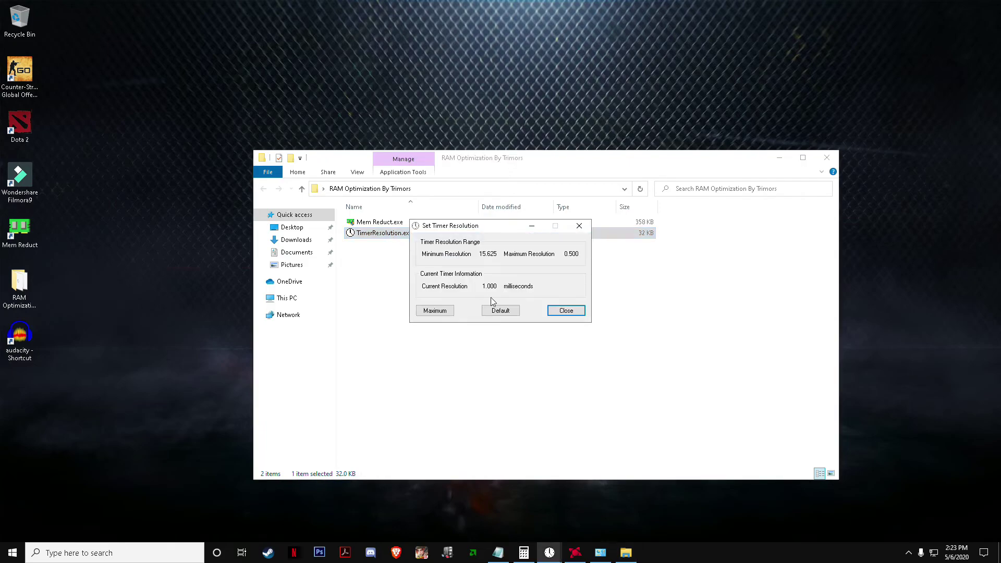
{"action": "left_click", "coordinate": [568, 311]}
{"action": "left_click", "coordinate": [826, 156]}
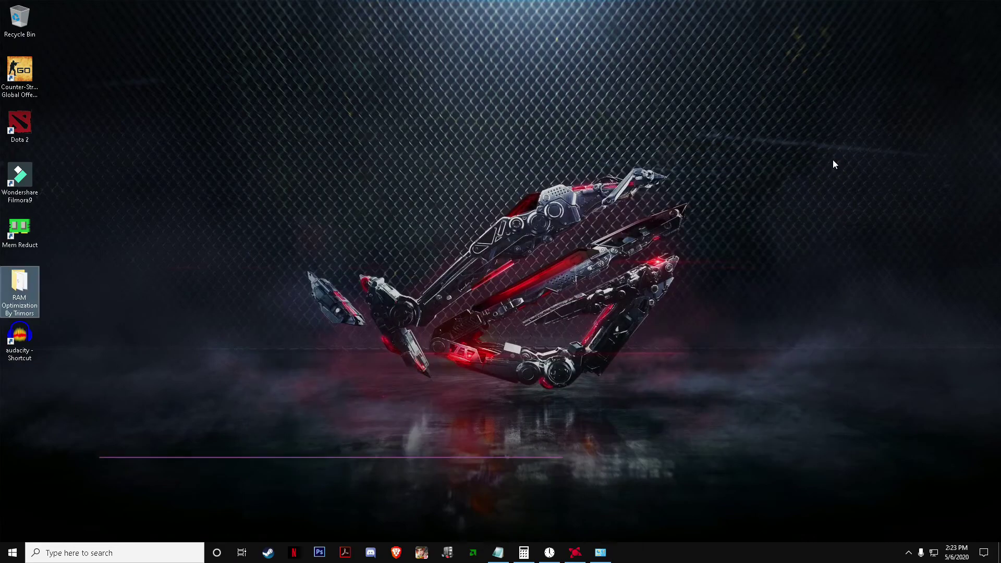
{"action": "left_click", "coordinate": [20, 551]}
{"action": "mouse_move", "coordinate": [20, 529]}
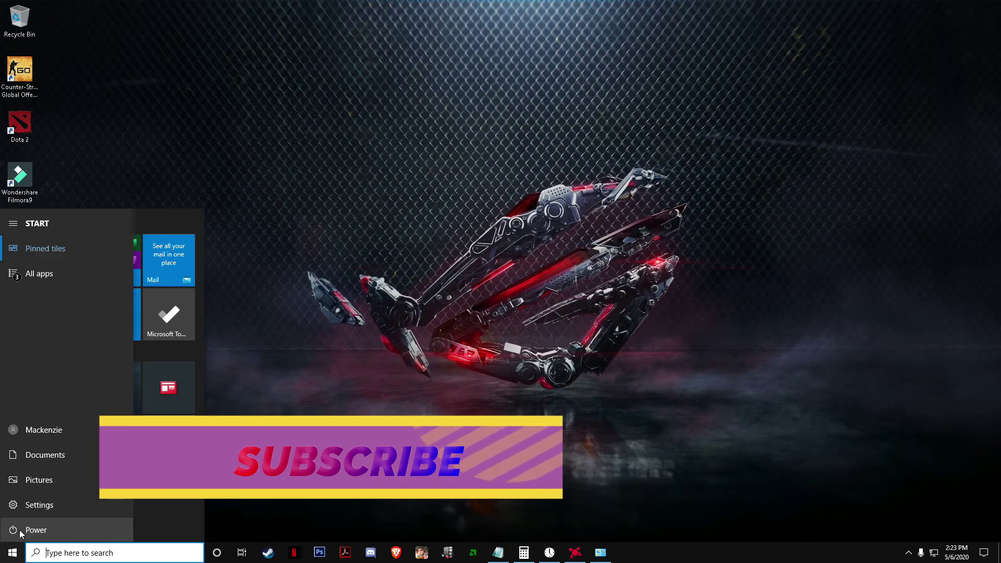
{"action": "left_click", "coordinate": [351, 331]}
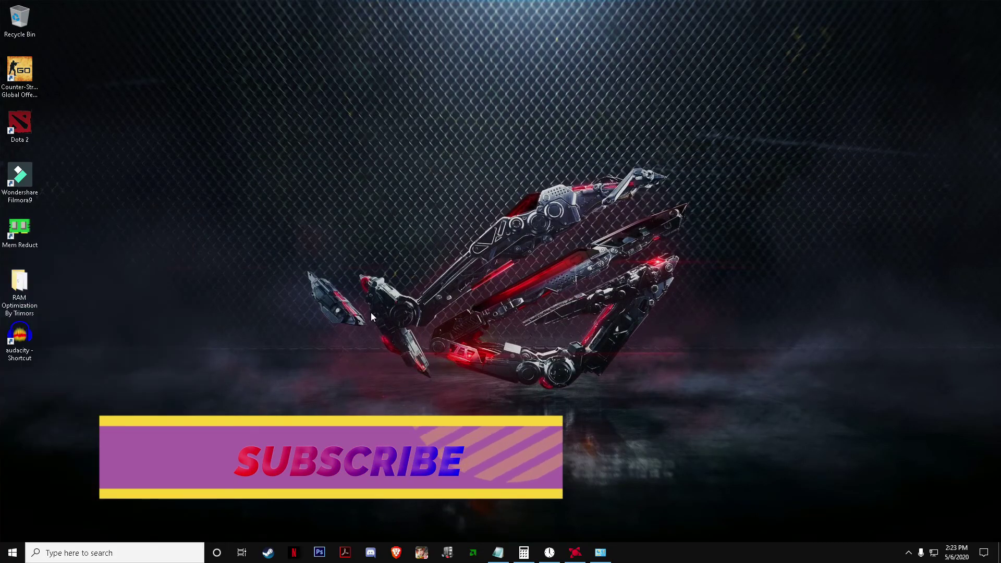